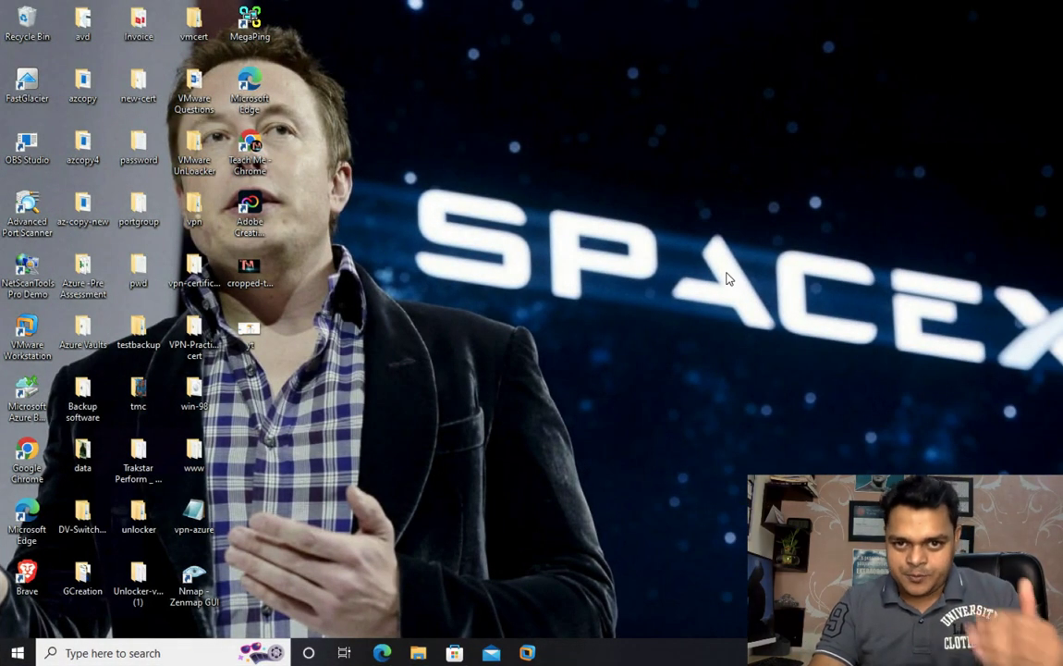
Step: Bring the VMware Workstation window for the DomainServer2016 VM to the front
left_click(534, 649)
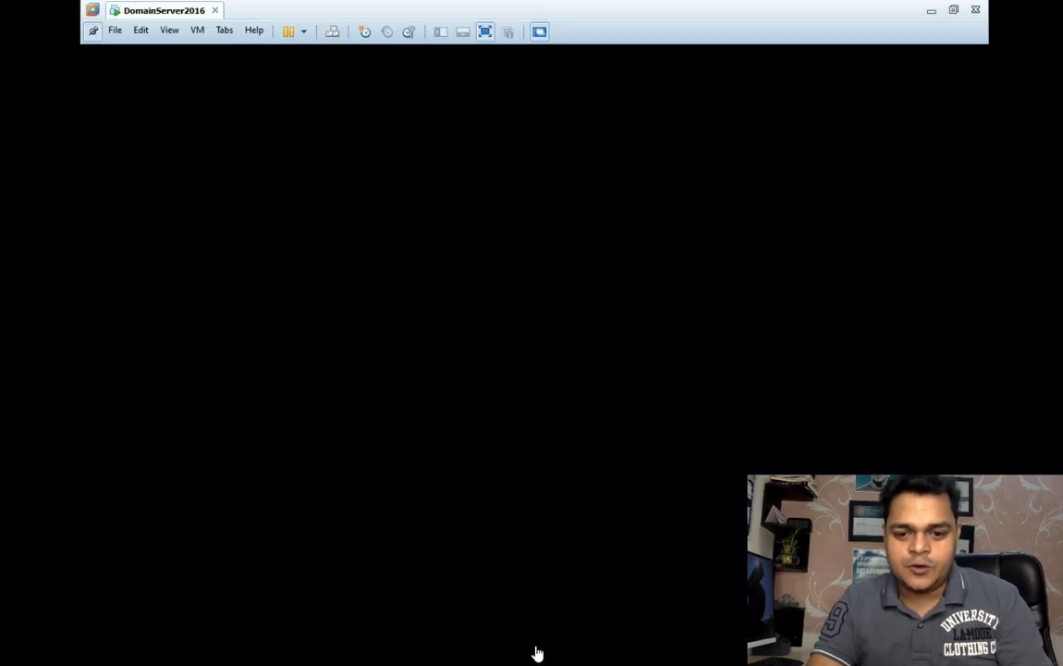
Step: Sign in to DomainServer2016 as the TRAINING domain administrator with the admin password
left_click(332, 35)
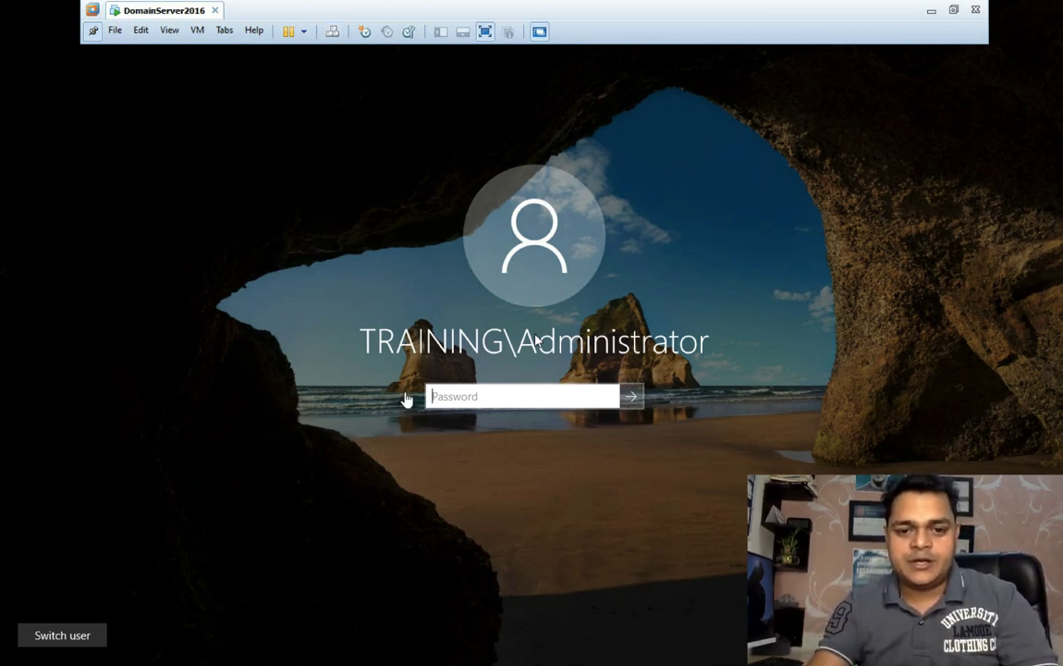
left_click(474, 398)
type("P@ssw0rd")
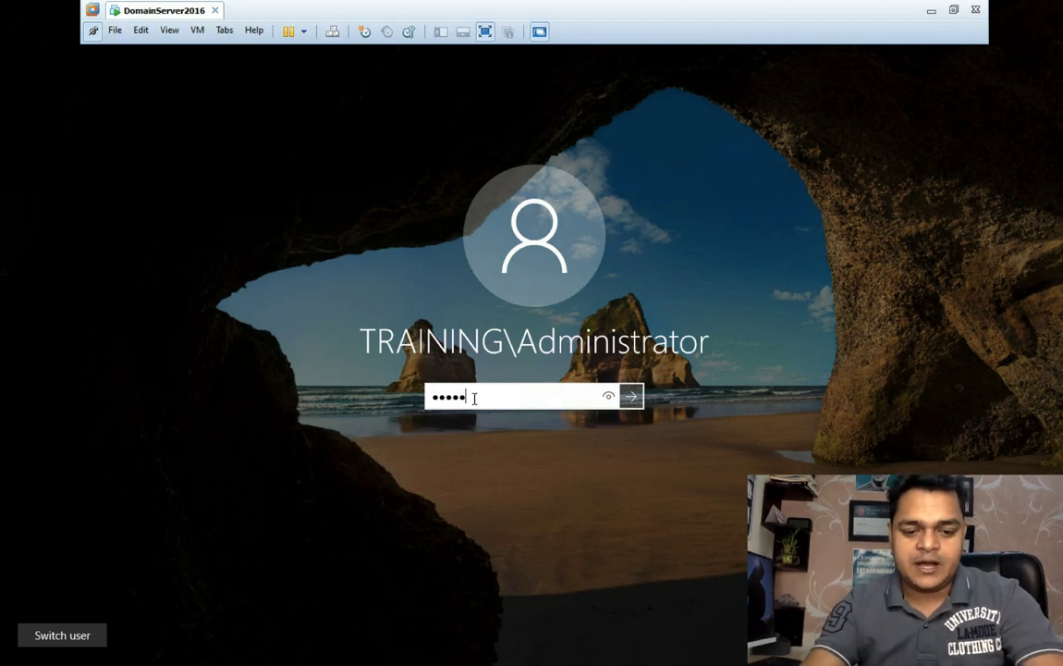
key("Return")
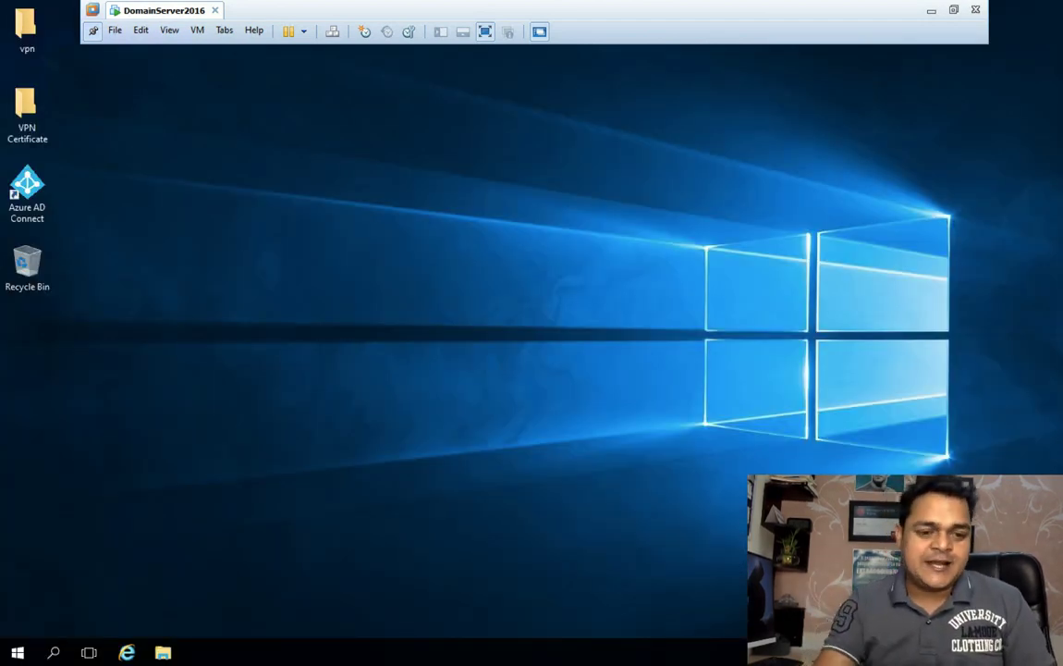
Step: Launch Server Manager and open Active Directory Users and Computers from its Tools menu
left_click(18, 652)
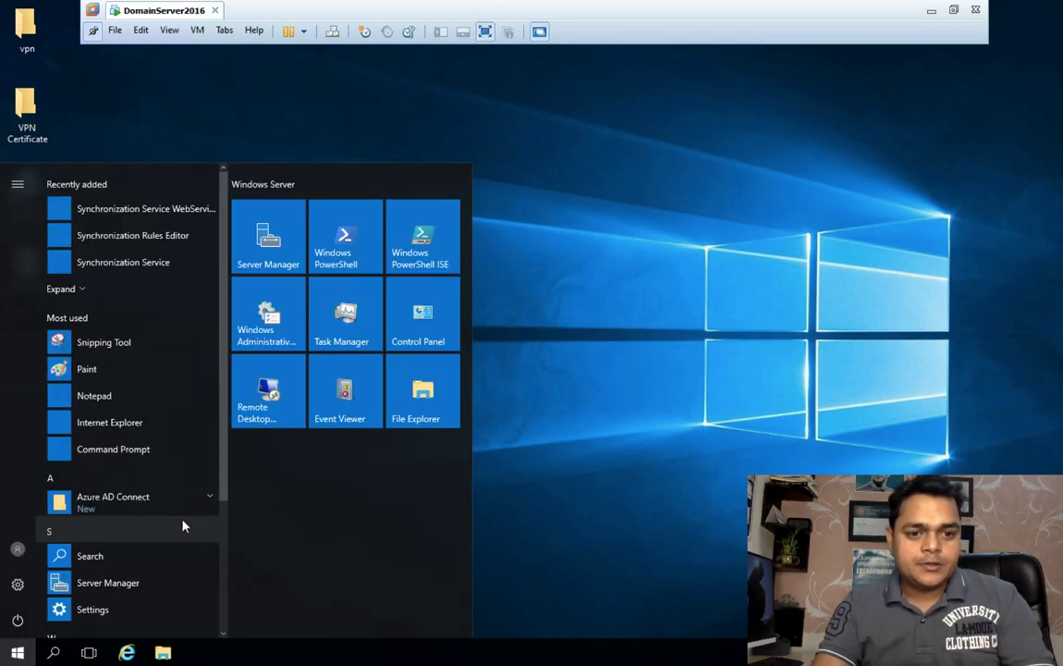
left_click(273, 247)
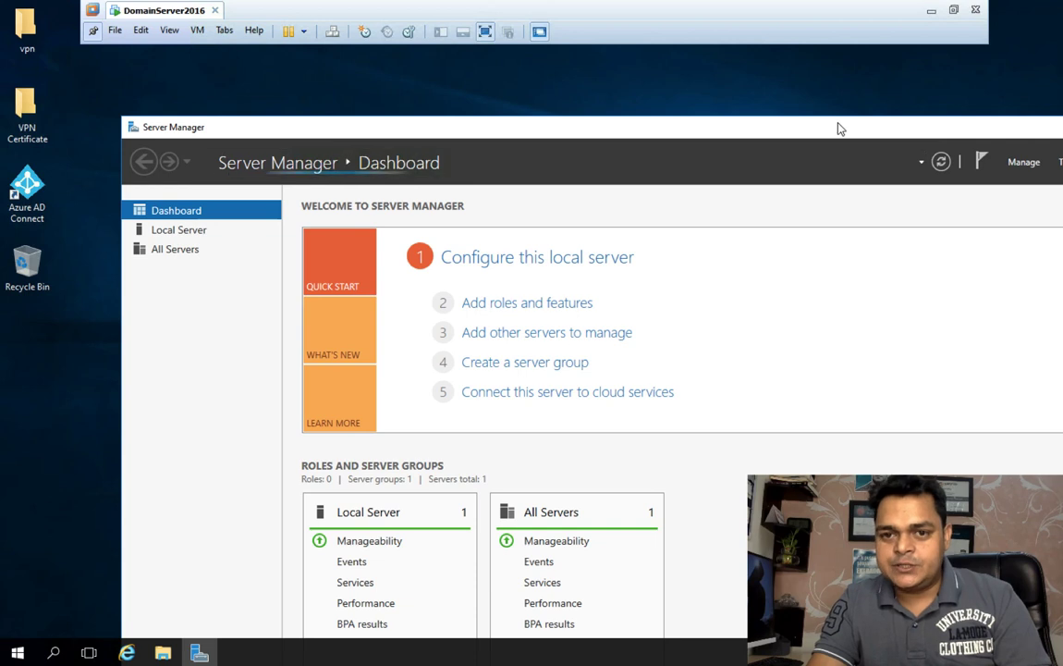
left_click_drag(838, 129, 634, 116)
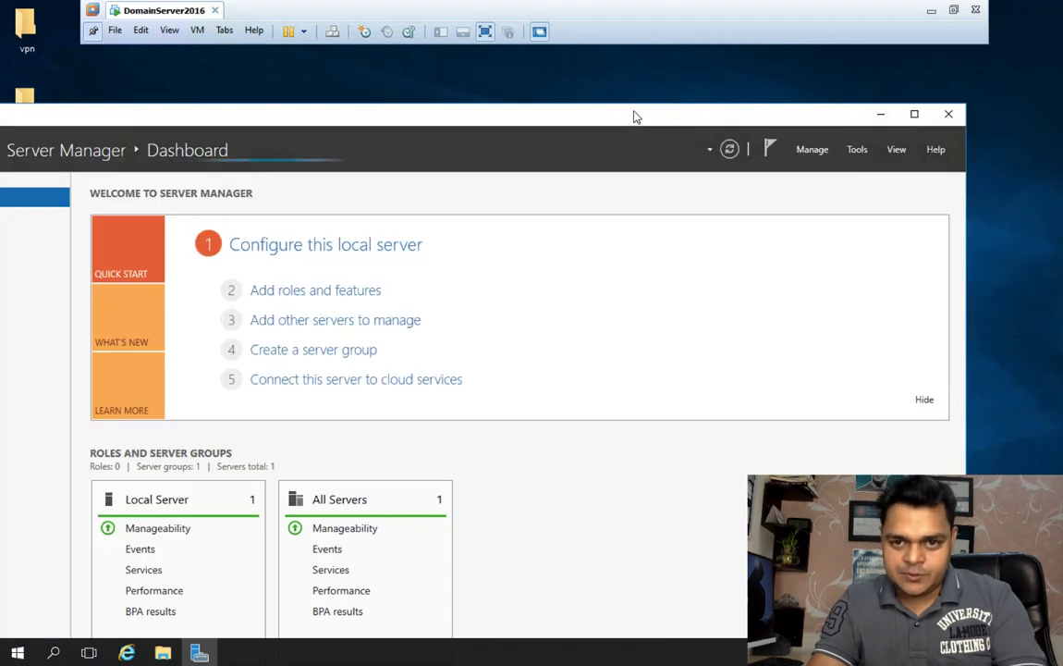
left_click(858, 151)
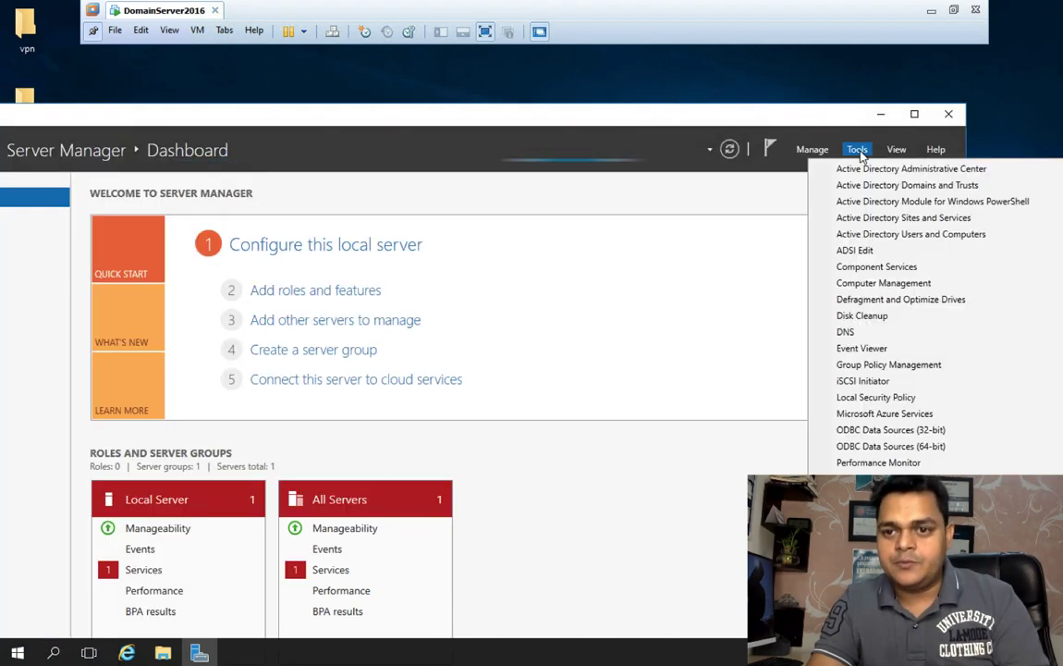
left_click(882, 235)
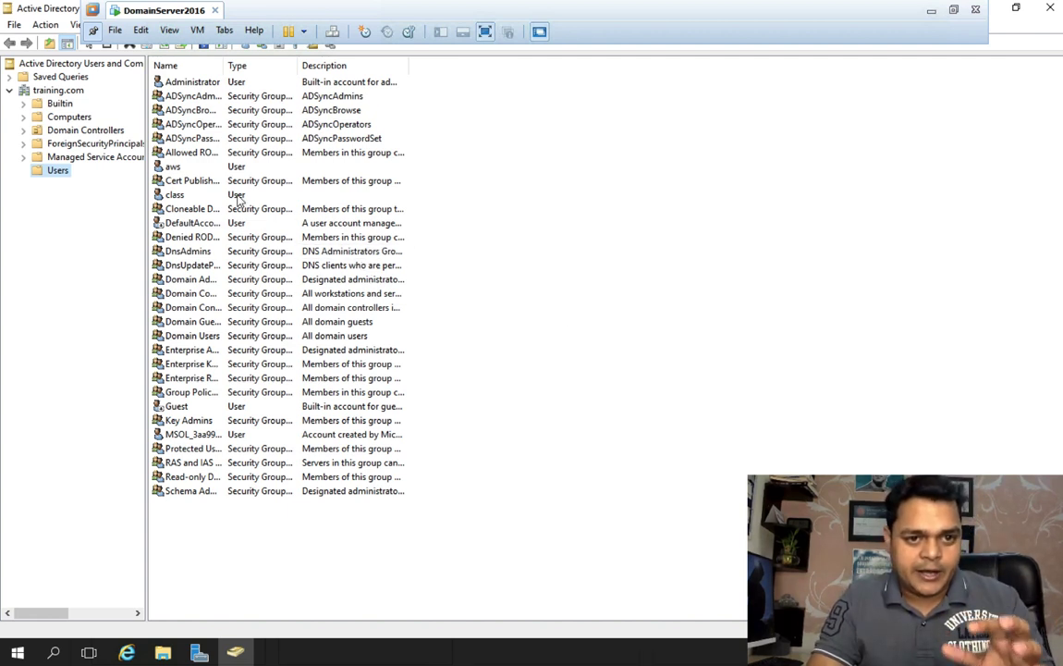
Step: Select accounts in the training.com Users container, then switch to the Mac desktop
left_click(162, 166)
left_click(176, 196)
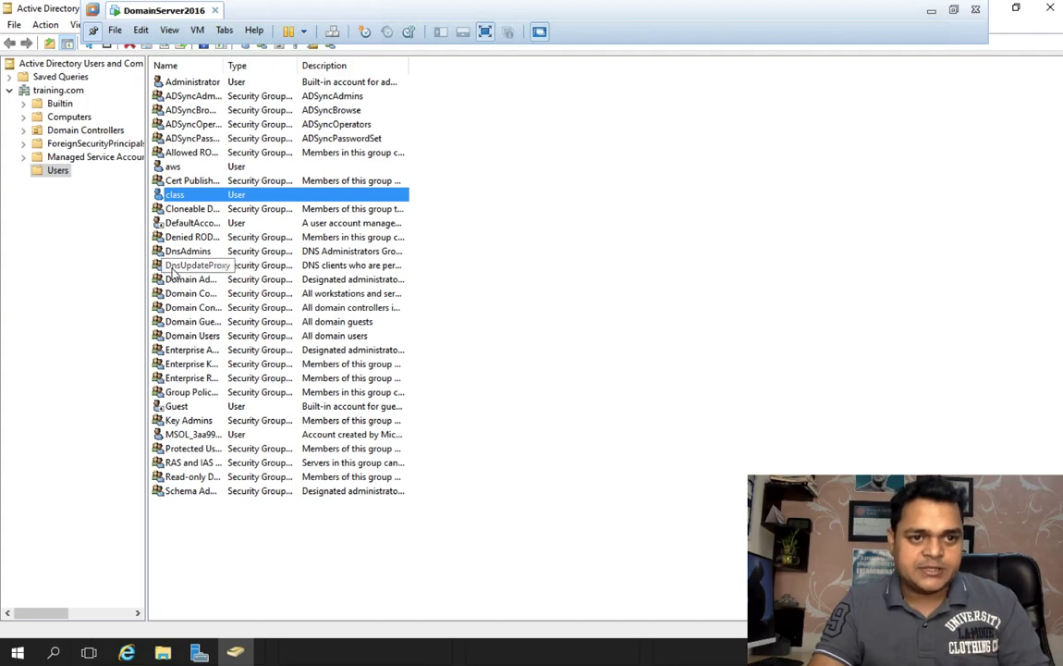
key("ctrl+Left")
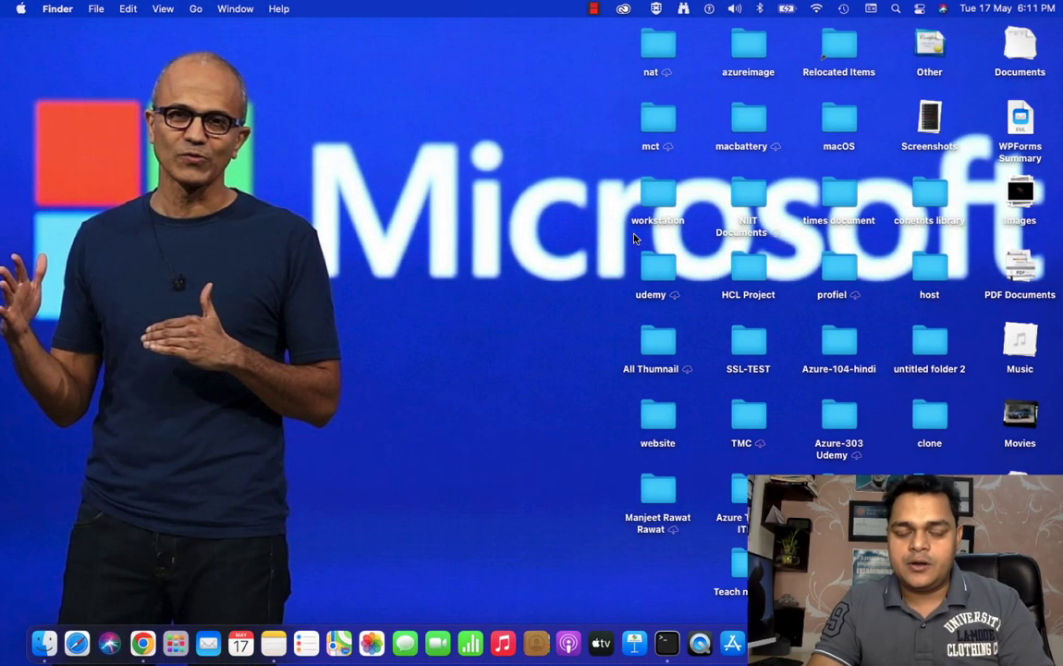
Step: Widen the User principal name column in Chrome's Azure AD users list, then return to the VM
left_click(143, 644)
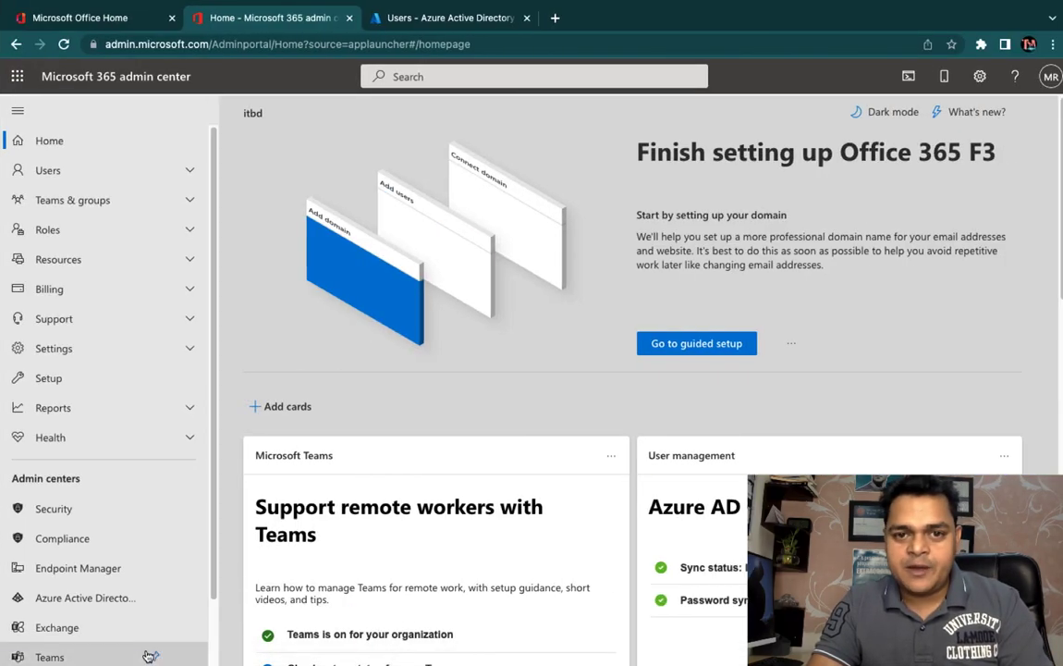
left_click(438, 18)
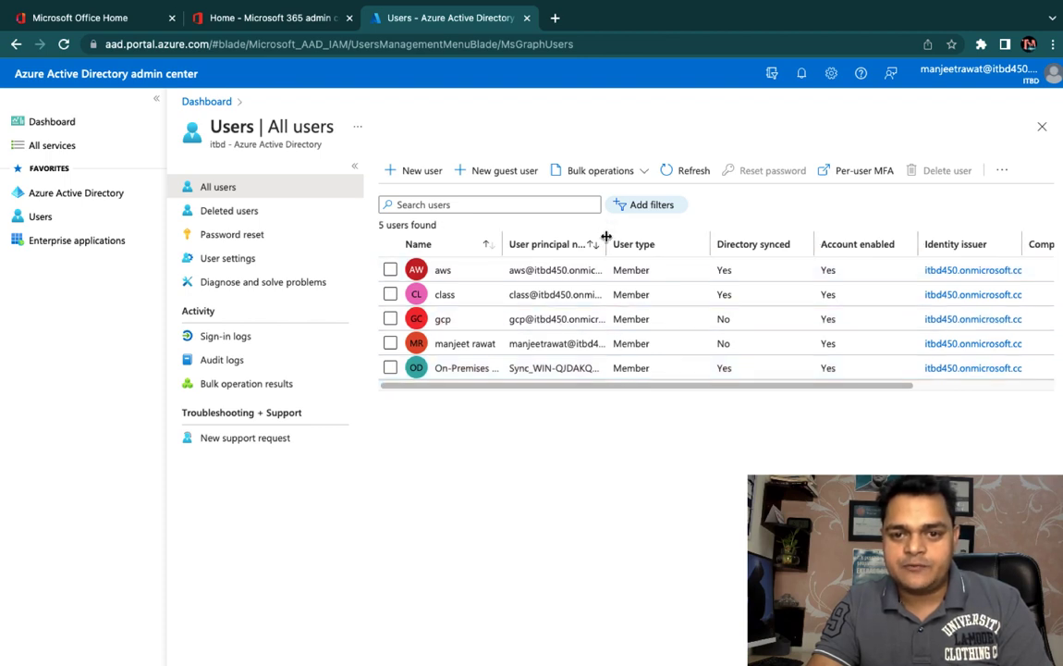
left_click_drag(718, 243, 717, 244)
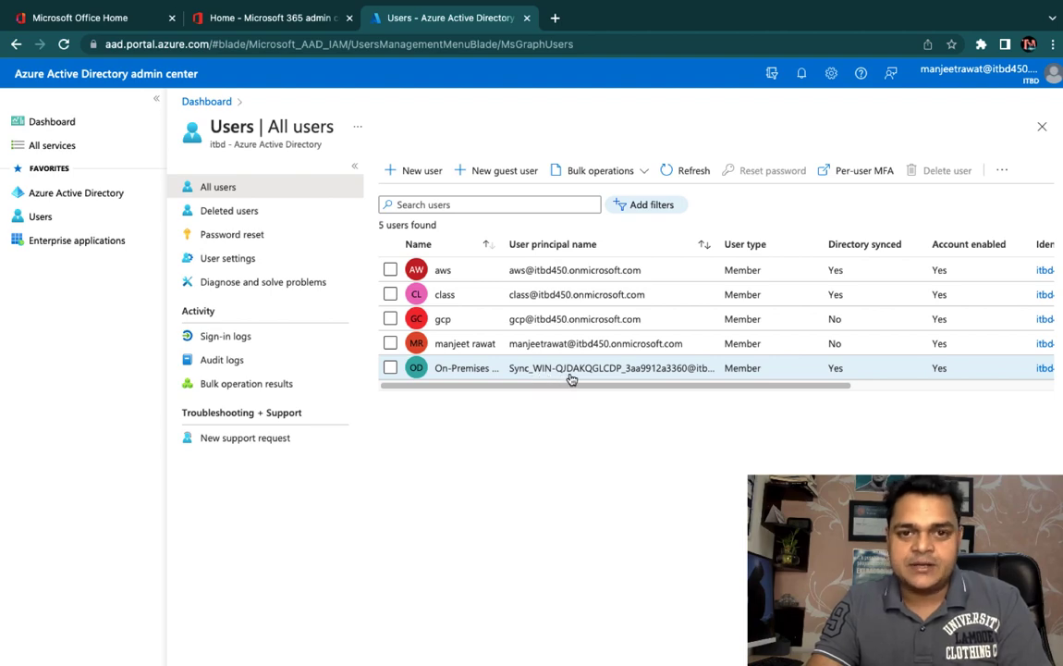
key("ctrl+Right")
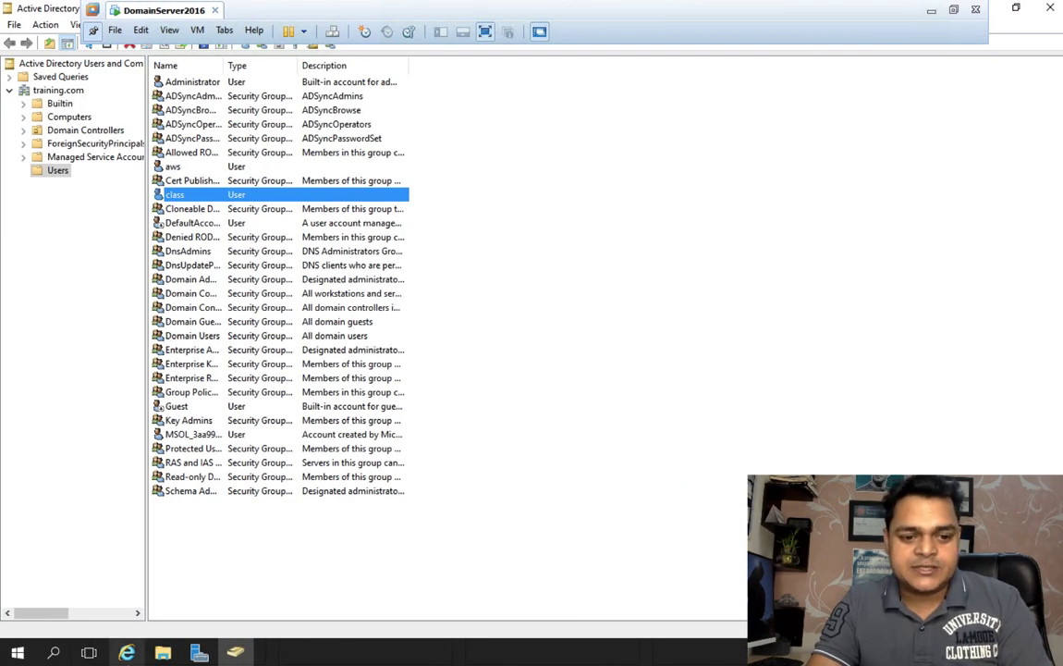
mouse_move(169, 657)
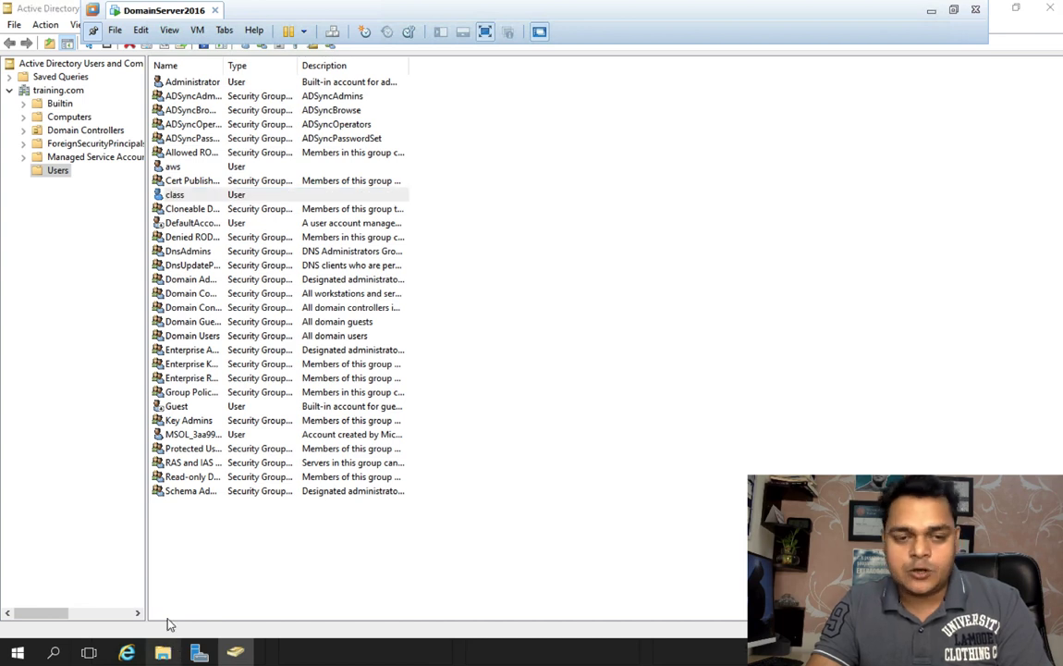
key("super+e")
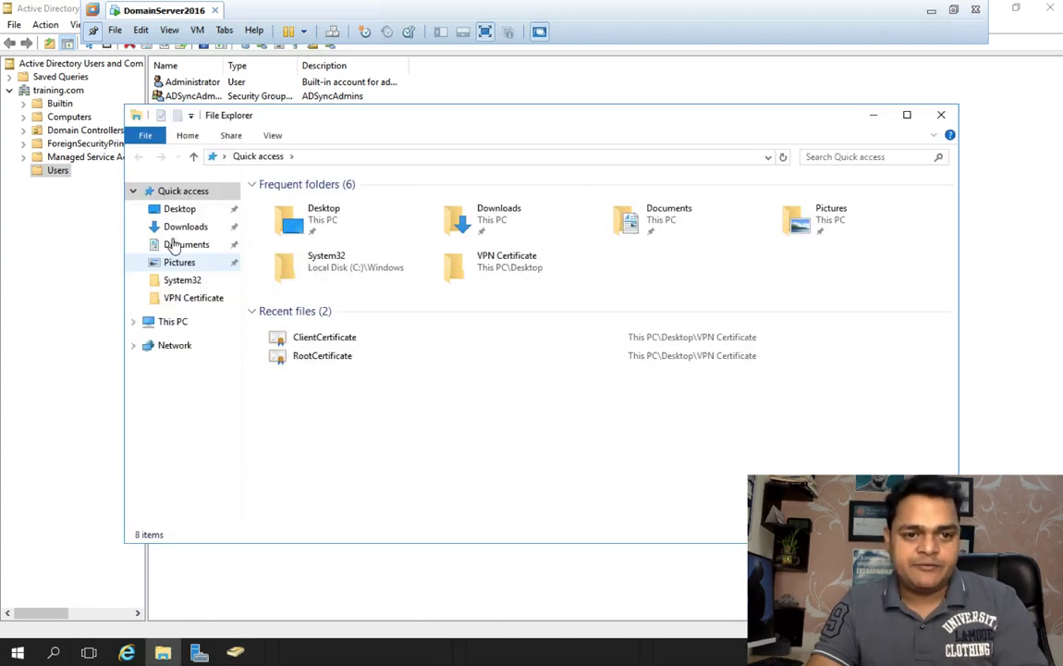
right_click(174, 329)
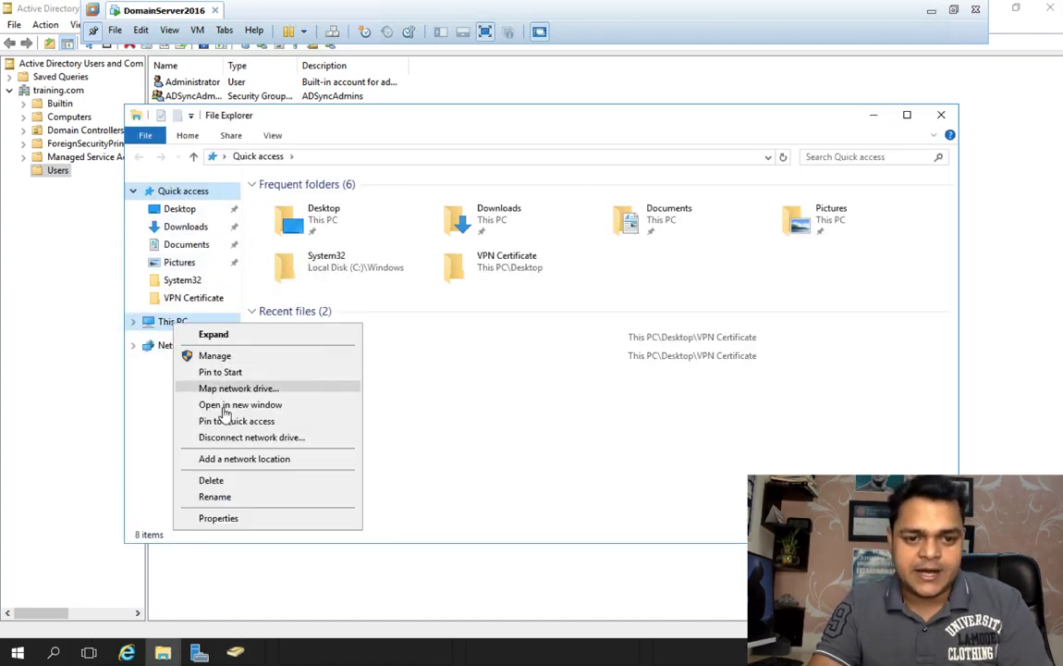
left_click(224, 515)
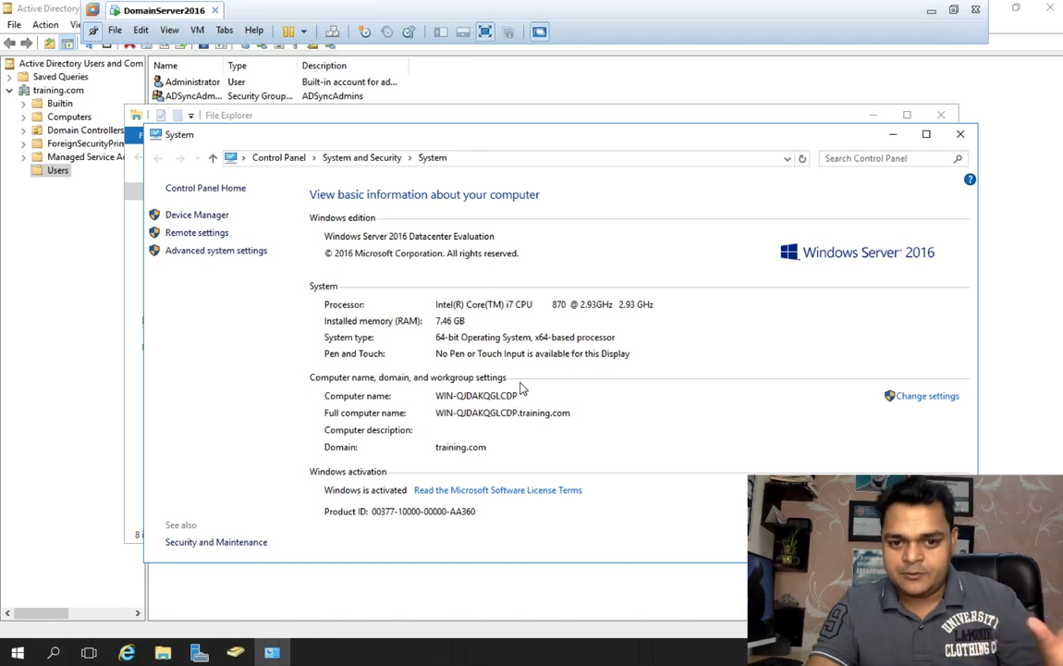
left_click(961, 134)
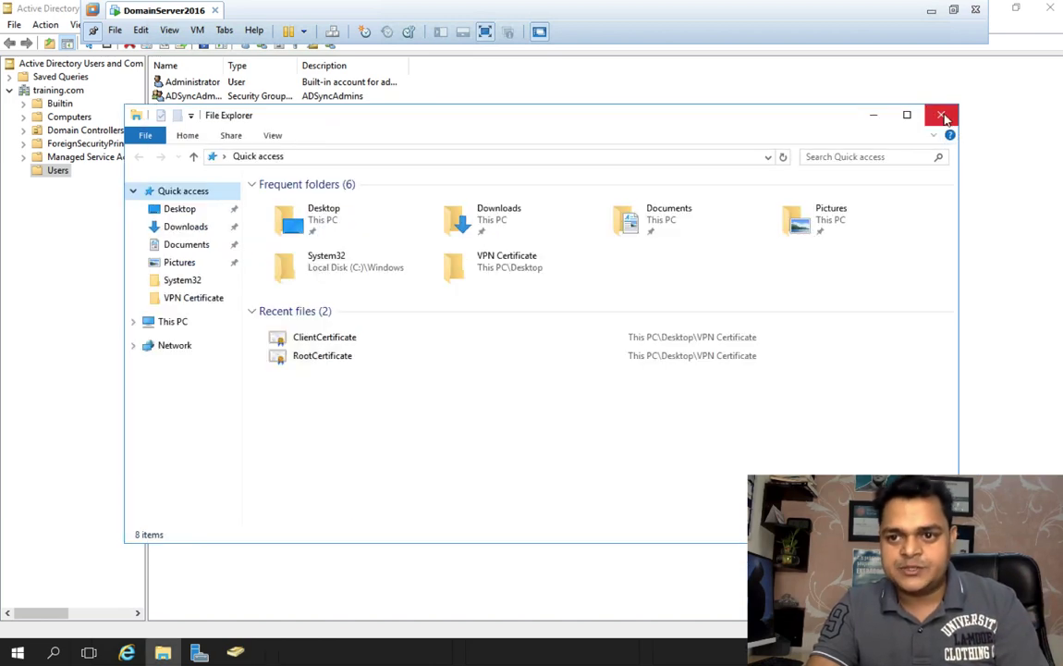
left_click(943, 118)
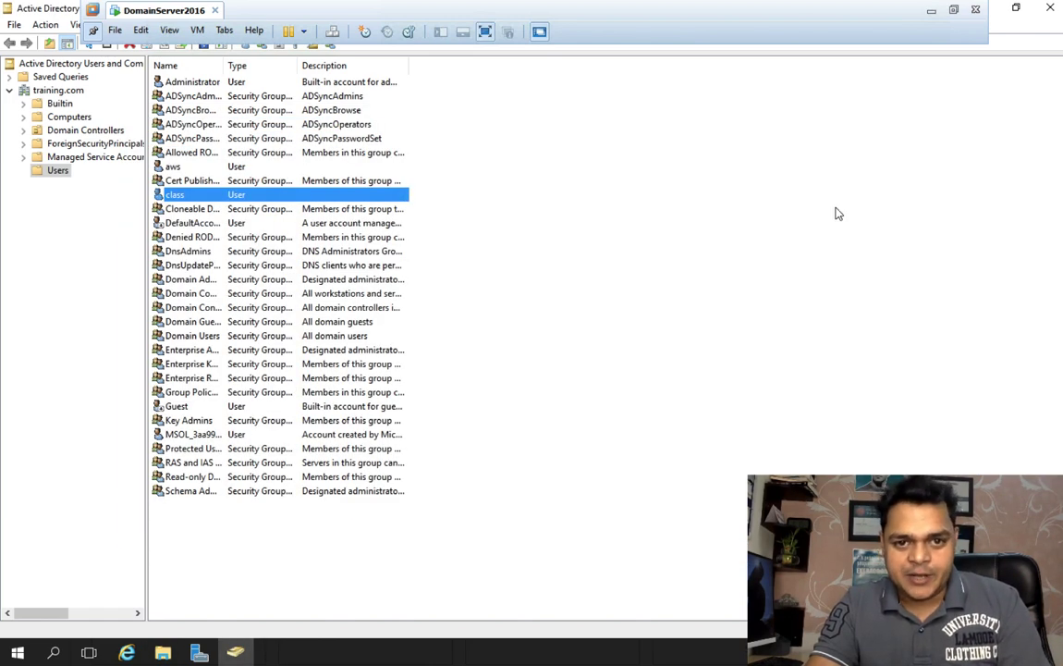
Step: Move across desktop spaces to the blank OneNote page 'Azure AD Connect Core Components'
key("ctrl+Left")
key("ctrl+Left")
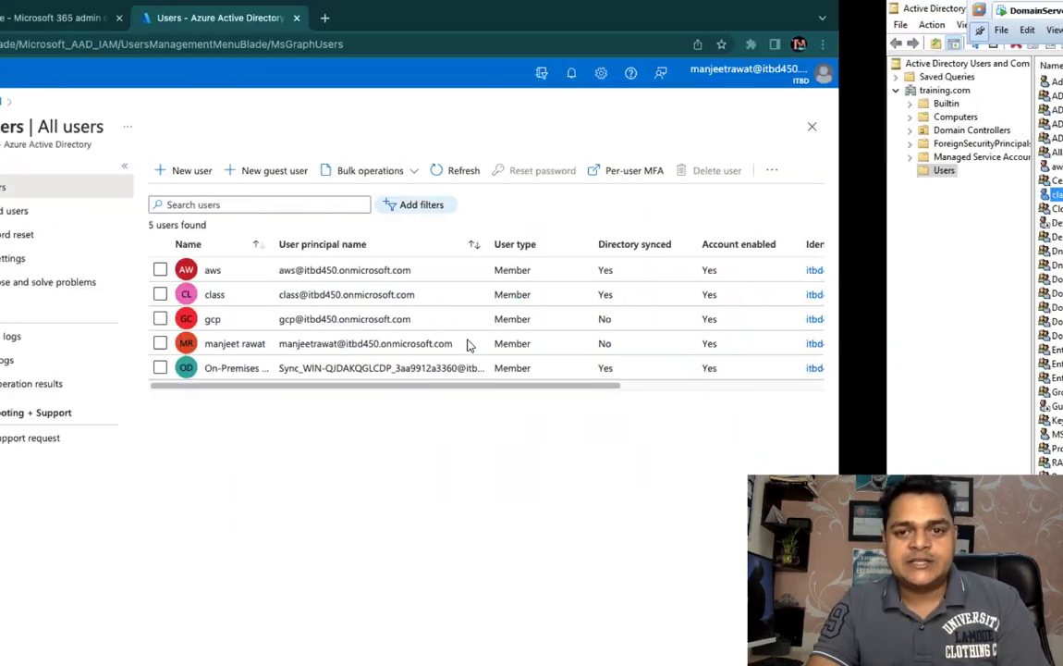
key("ctrl+Right")
key("ctrl+Right")
key("ctrl+Right")
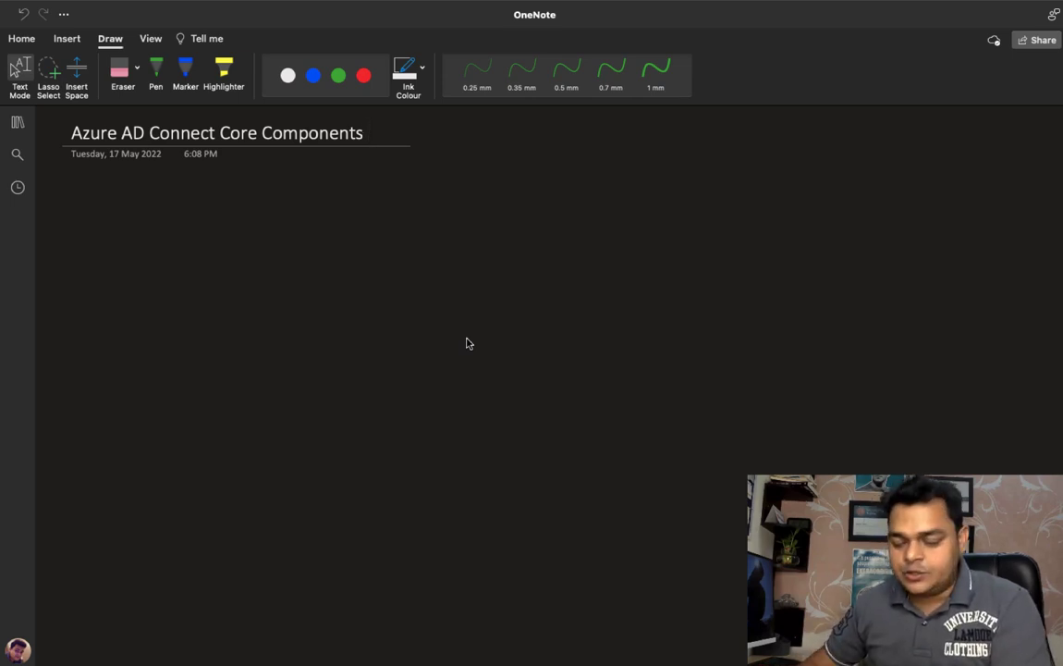
Step: Draw a green box at top left and a white box at lower right with the 0.5 mm pen
left_click(339, 75)
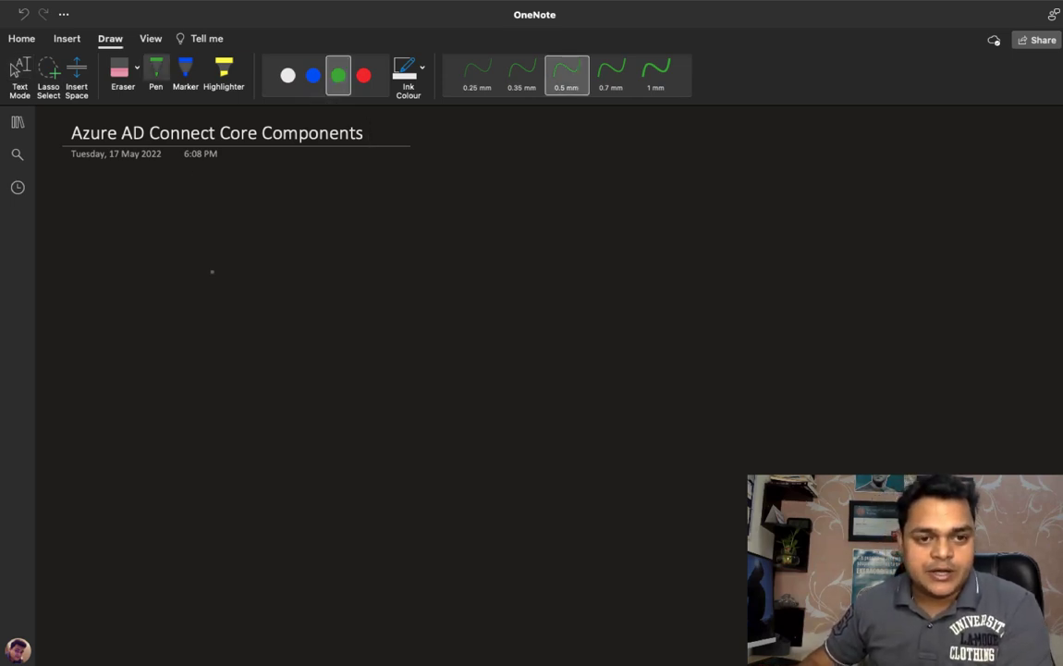
mouse_move(149, 217)
left_mouse_down()
mouse_move(149, 297)
mouse_move(250, 206)
mouse_move(292, 296)
mouse_move(140, 301)
left_mouse_up()
left_click(288, 75)
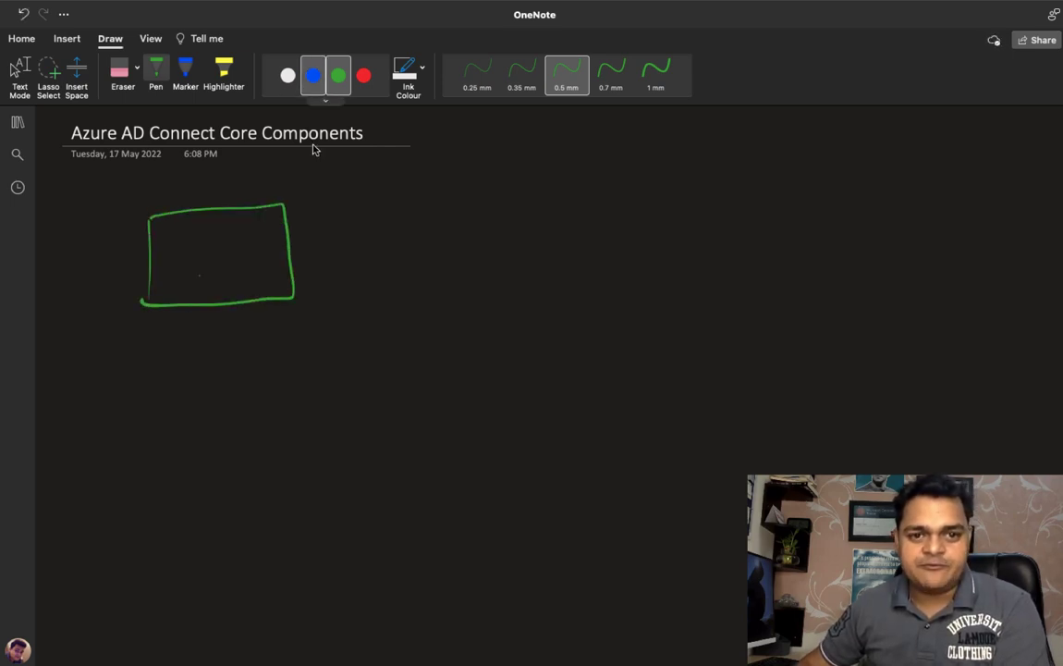
mouse_move(691, 373)
left_mouse_down()
mouse_move(688, 469)
mouse_move(834, 367)
mouse_move(845, 470)
mouse_move(680, 470)
mouse_move(677, 455)
left_mouse_up()
left_click(339, 75)
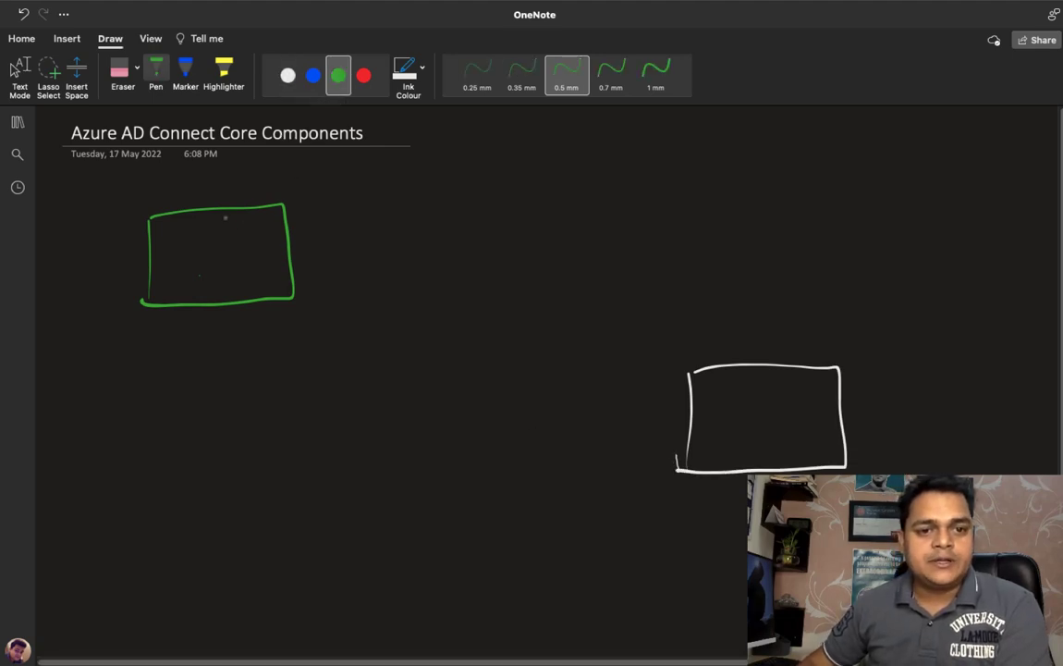
Step: Write O365 above the green box and DB SRV-16 inside the white box in green ink
left_click_drag(183, 191, 183, 188)
mouse_move(193, 187)
left_mouse_down()
mouse_move(196, 199)
mouse_move(216, 194)
left_mouse_up()
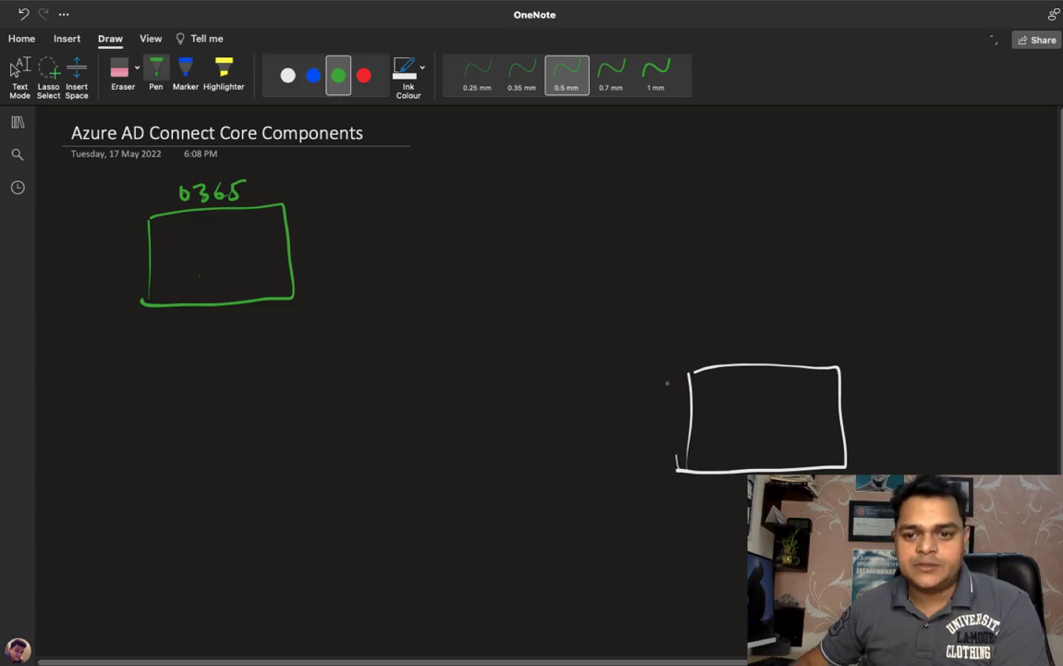
left_click_drag(724, 394, 724, 426)
mouse_move(723, 394)
left_mouse_down()
mouse_move(741, 393)
mouse_move(726, 422)
left_mouse_up()
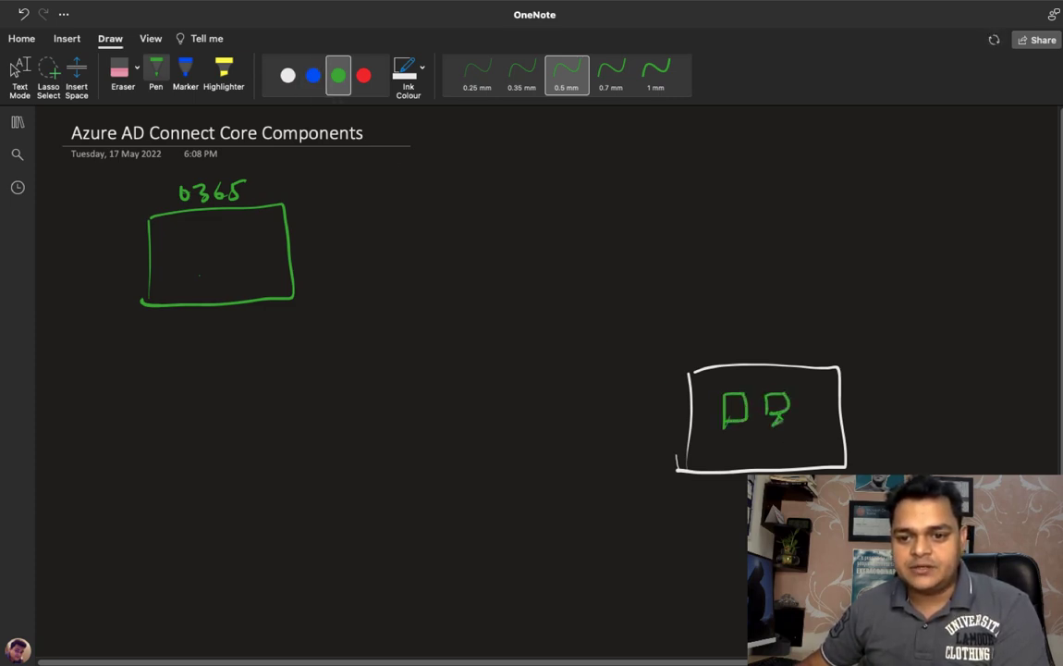
mouse_move(744, 443)
left_mouse_down()
mouse_move(732, 454)
mouse_move(811, 450)
left_mouse_up()
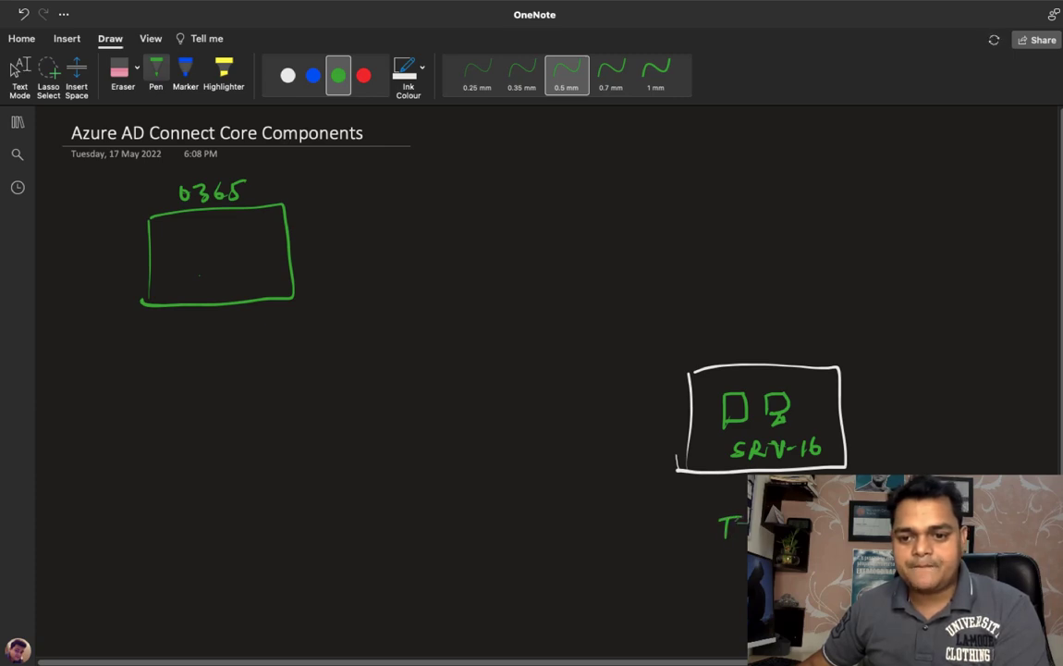
Step: Restore OneNote to full screen and choose blue ink on the Draw tab
key("Escape")
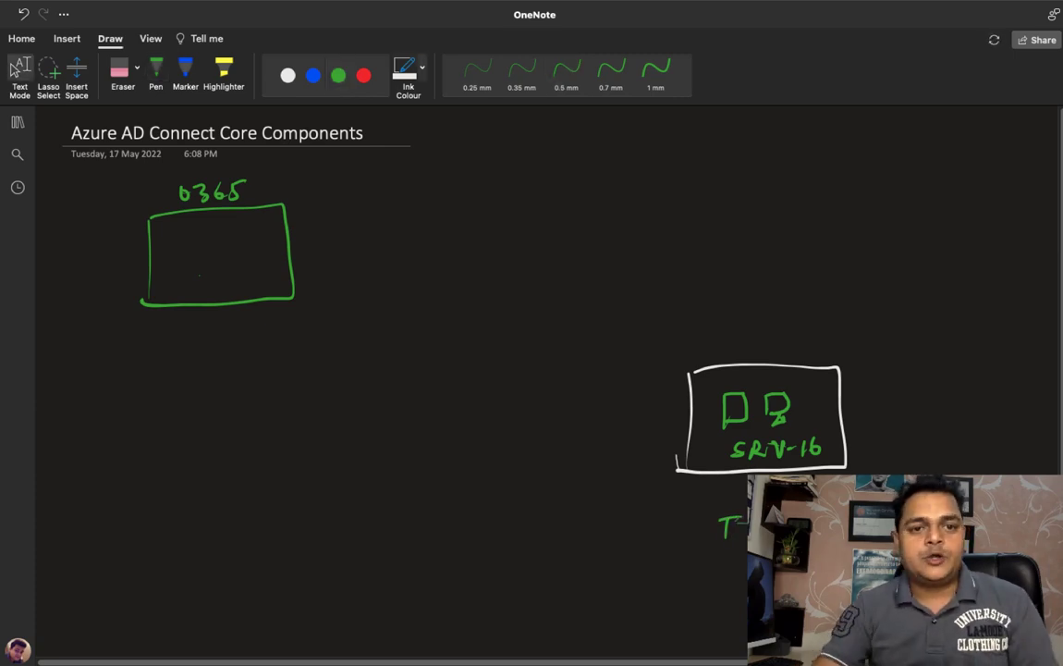
left_click(13, 33)
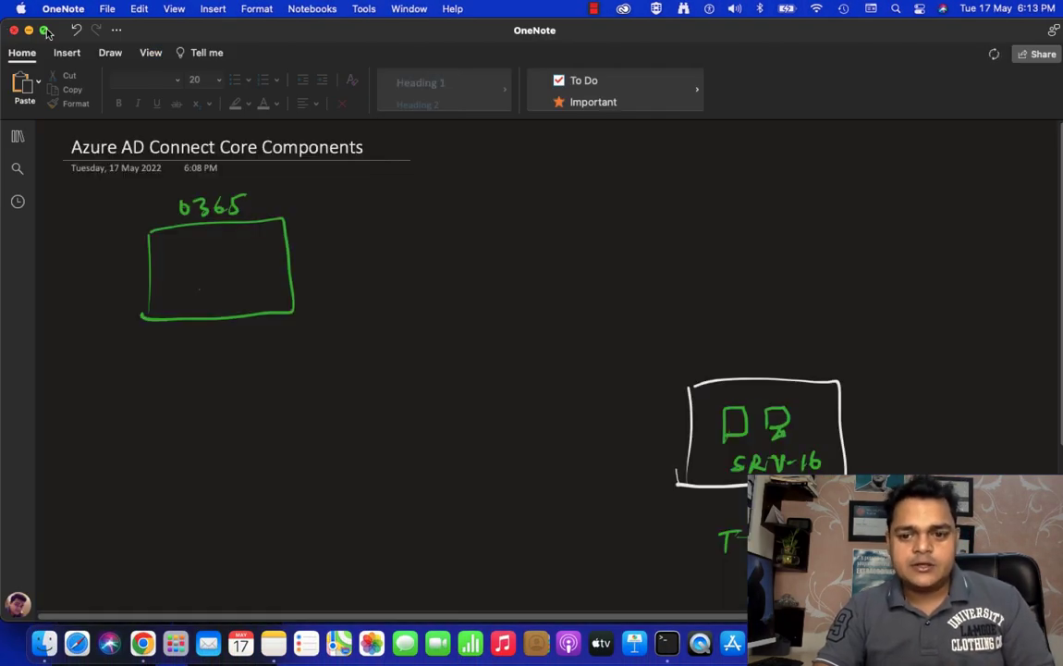
left_click(43, 30)
left_click(110, 38)
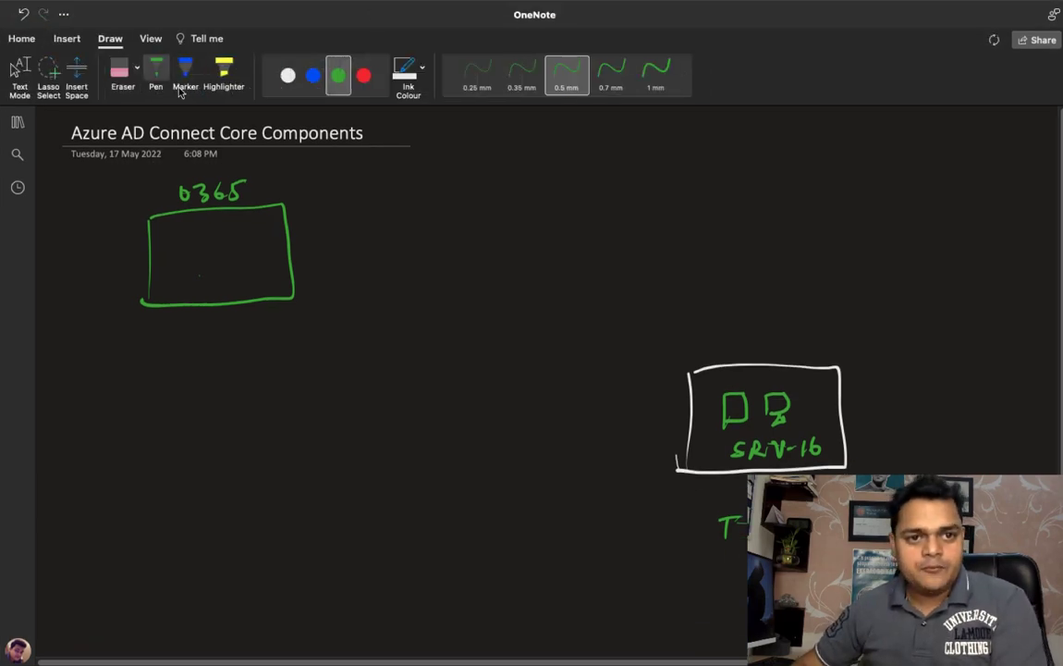
left_click(314, 76)
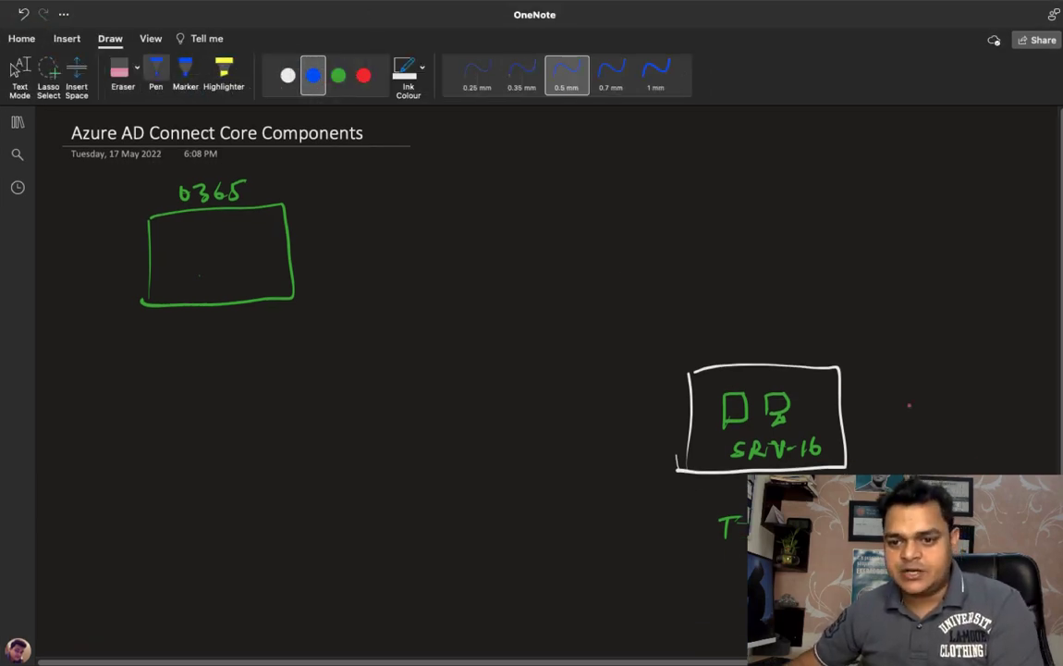
Step: Write 'AWS Class' in blue beside the DB box with an arrow curving to O365
left_click_drag(897, 404, 912, 416)
left_click_drag(895, 410, 910, 410)
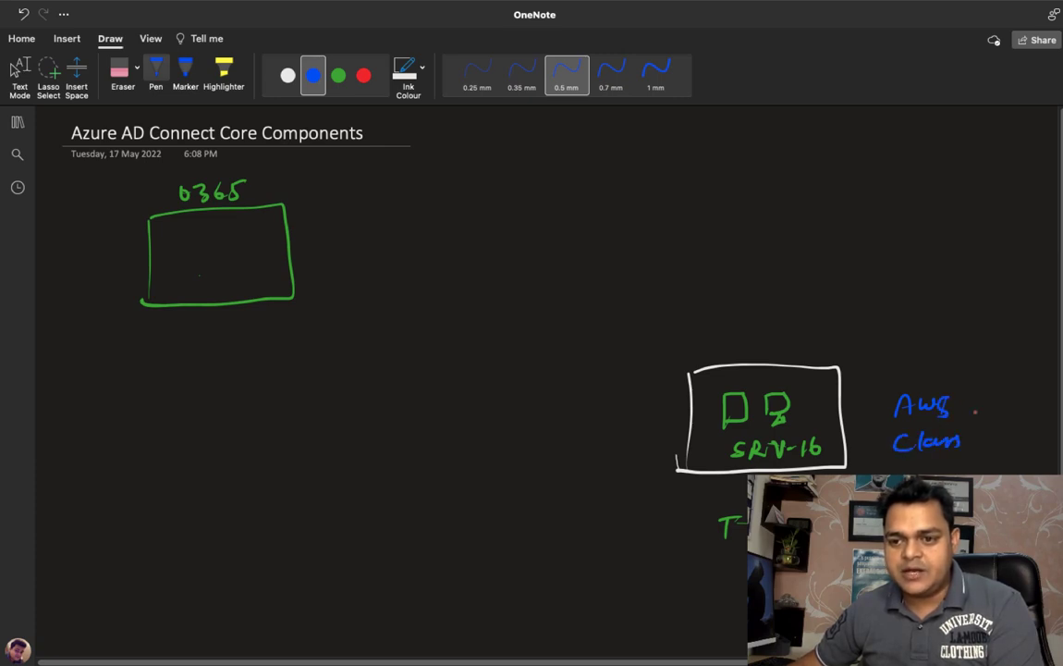
mouse_move(967, 405)
left_mouse_down()
mouse_move(985, 432)
mouse_move(811, 277)
mouse_move(312, 264)
left_mouse_up()
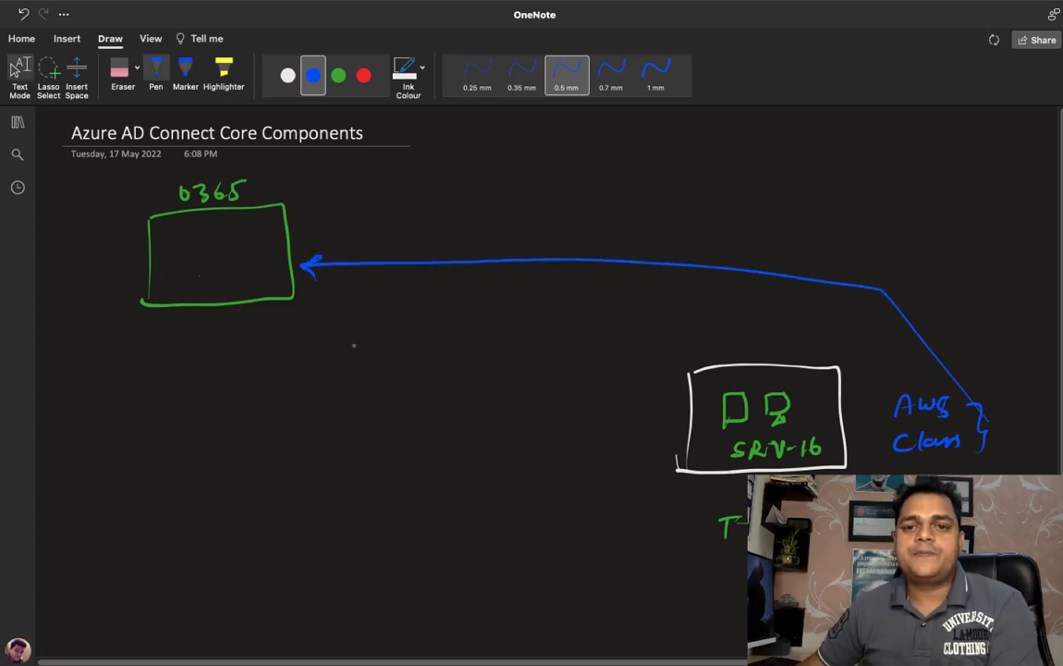
left_click(18, 72)
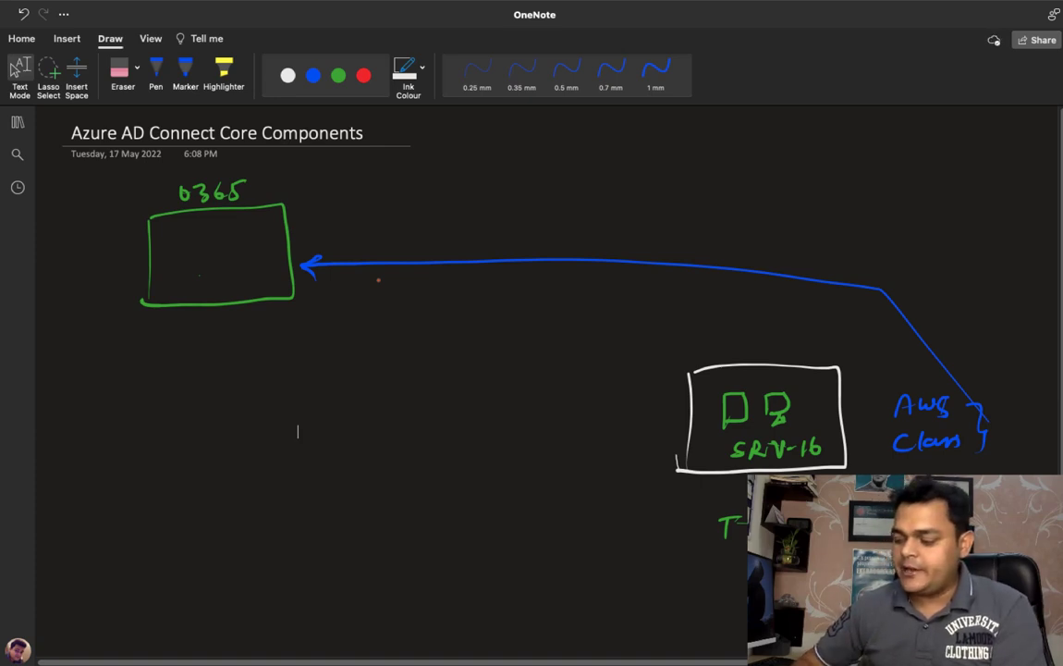
left_click(157, 73)
Step: Write '1-' in white ink on the left below the O365 box, keeping OneNote full screen
left_click(364, 76)
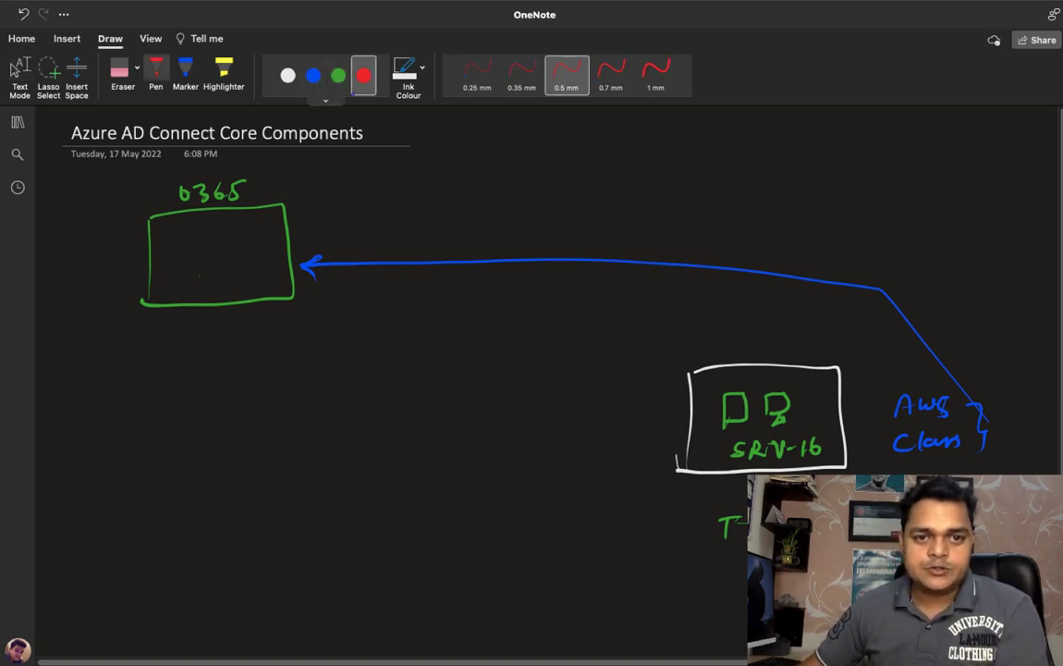
left_click(288, 76)
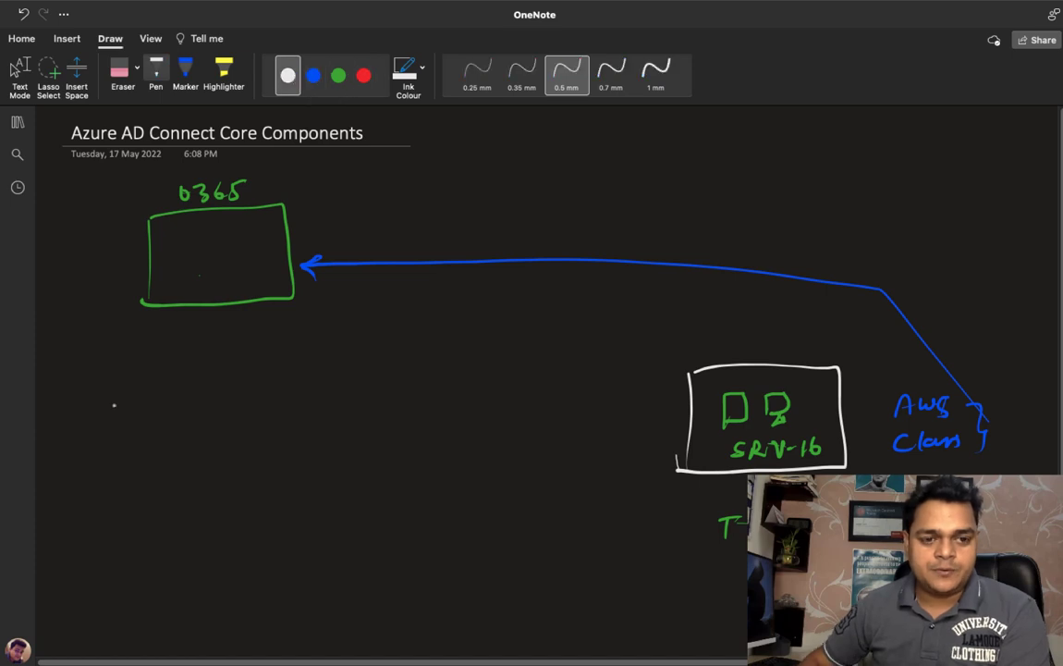
left_click_drag(90, 391, 86, 408)
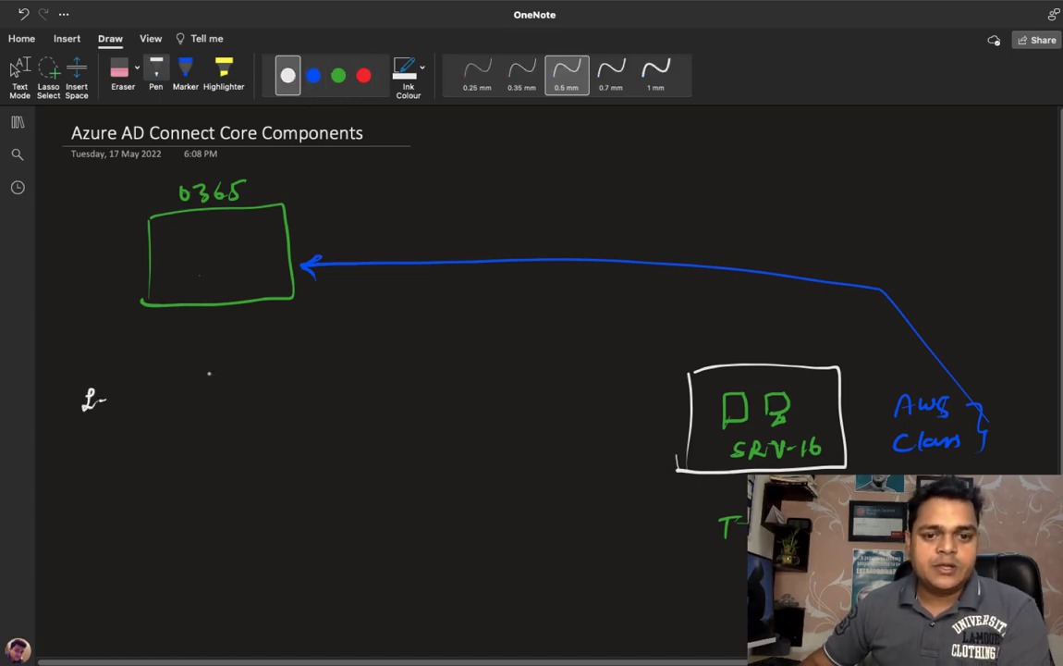
key("Escape")
mouse_move(5, 4)
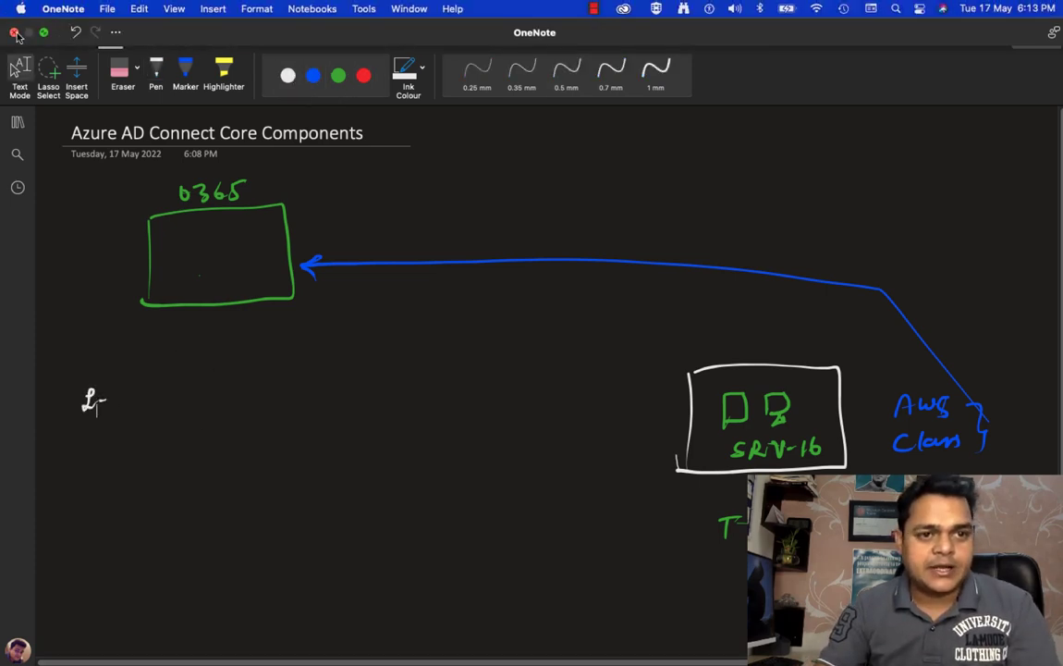
left_click(14, 32)
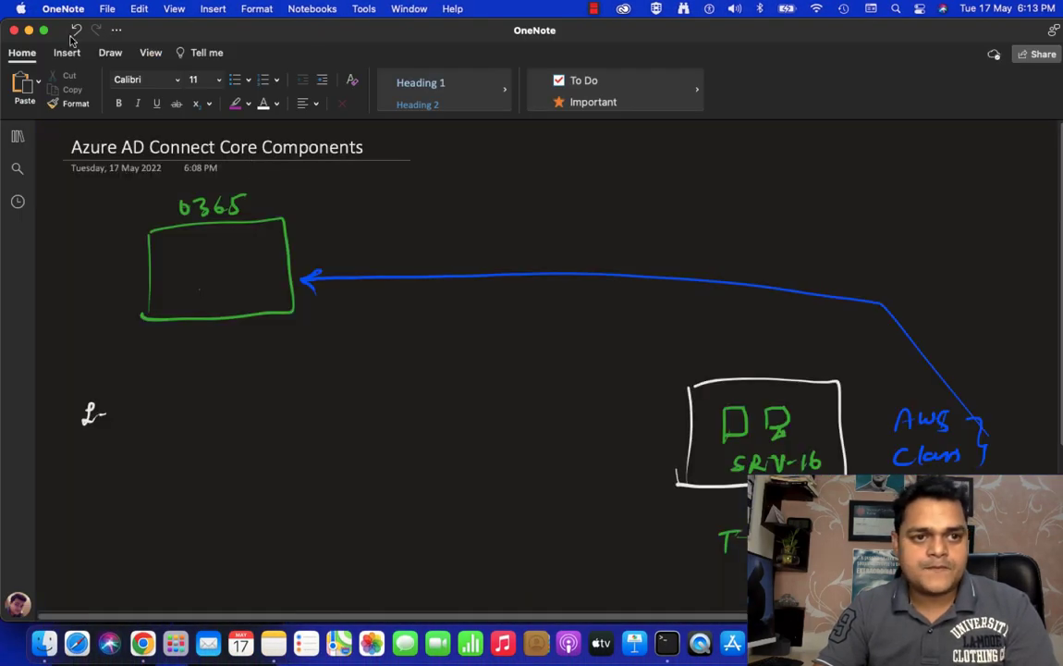
left_click(44, 34)
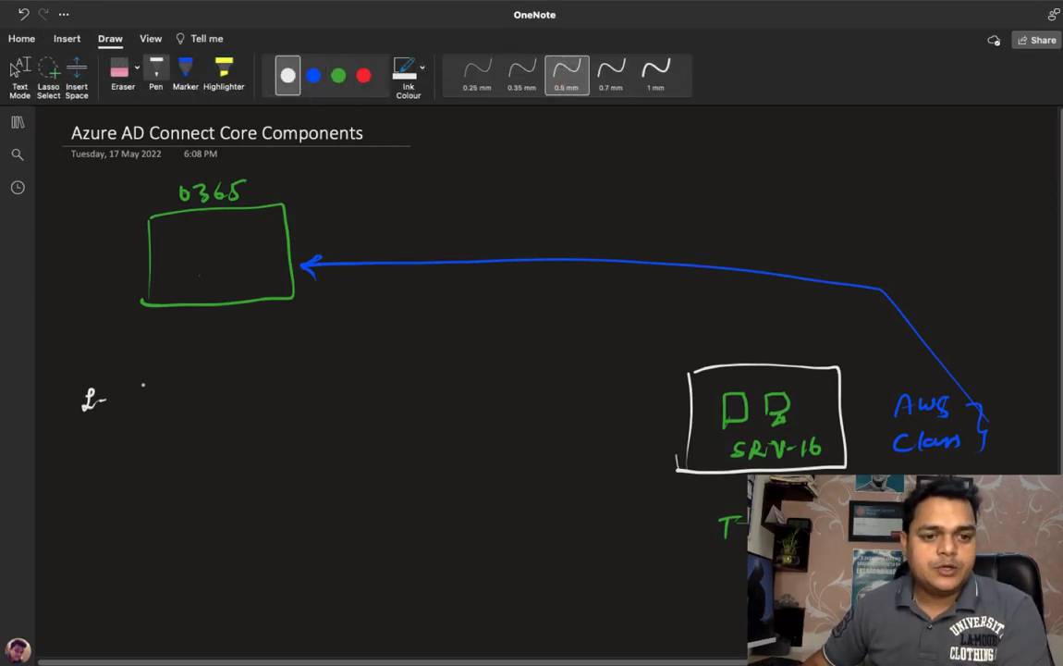
Step: Complete the note as '1- Password hash Sync', undoing a stray stroke, then select green ink
mouse_move(143, 385)
left_mouse_down()
mouse_move(142, 407)
mouse_move(188, 392)
mouse_move(297, 394)
left_mouse_up()
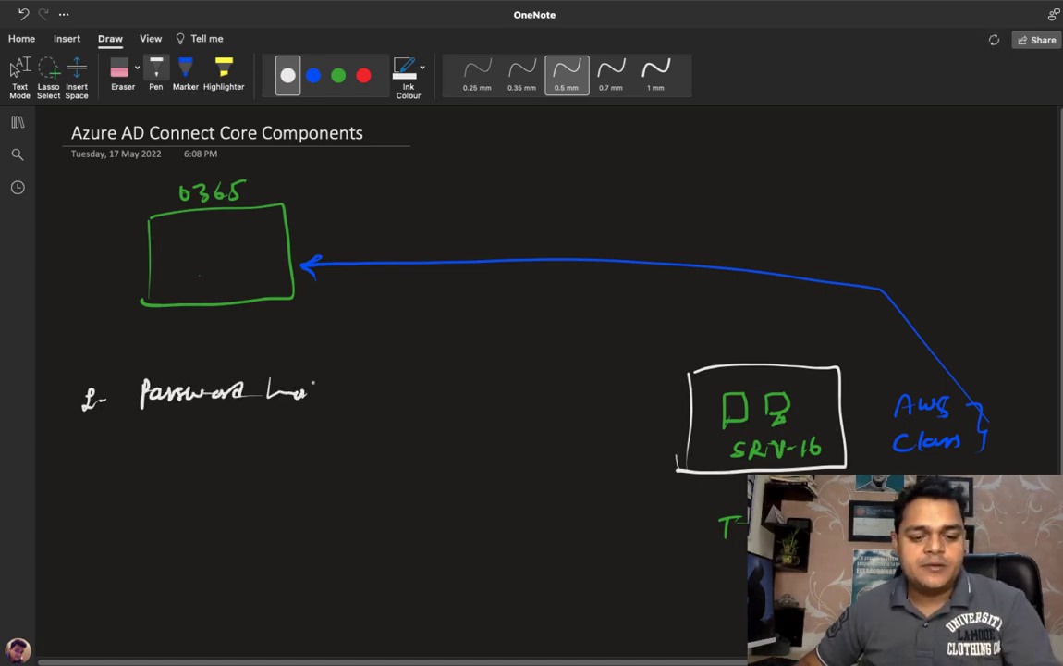
key("super+z")
mouse_move(262, 380)
left_mouse_down()
mouse_move(279, 401)
mouse_move(333, 396)
mouse_move(399, 418)
mouse_move(451, 406)
mouse_move(463, 416)
left_mouse_up()
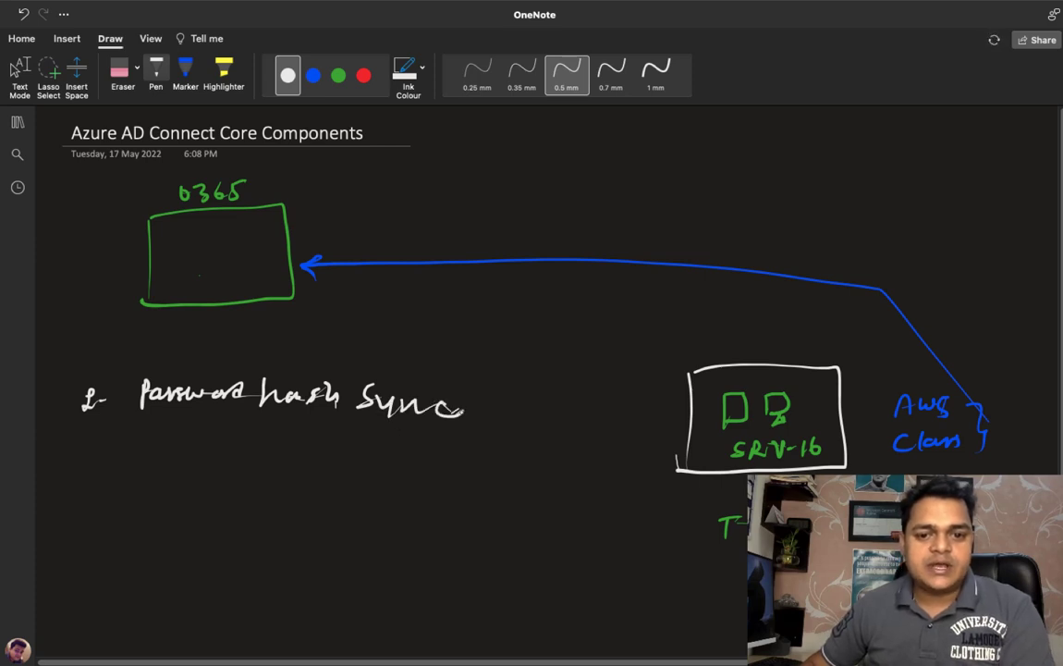
left_click(338, 75)
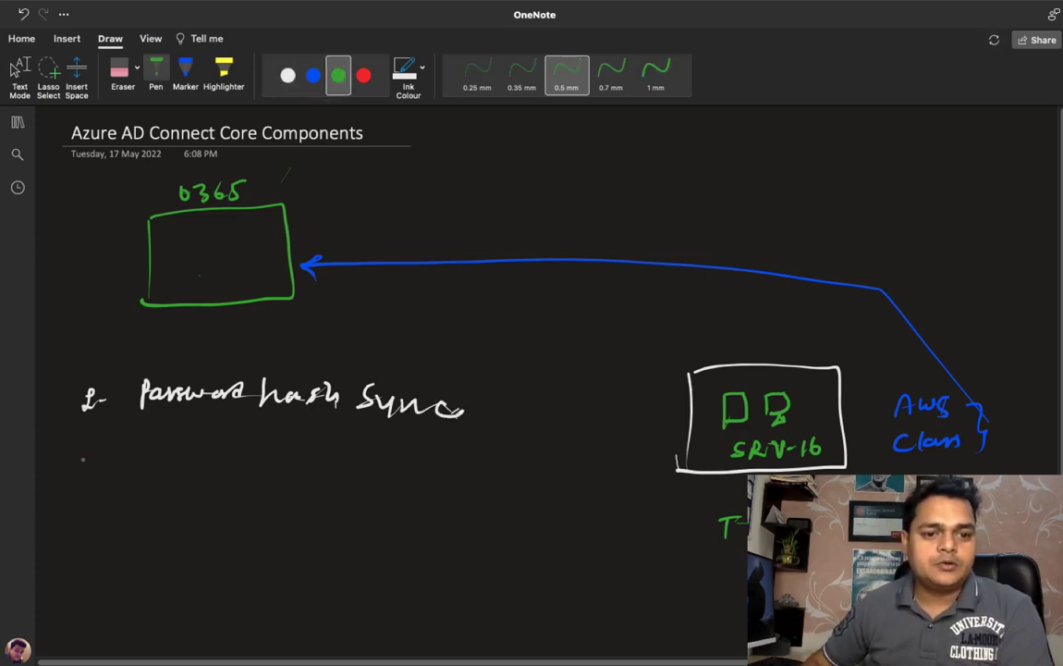